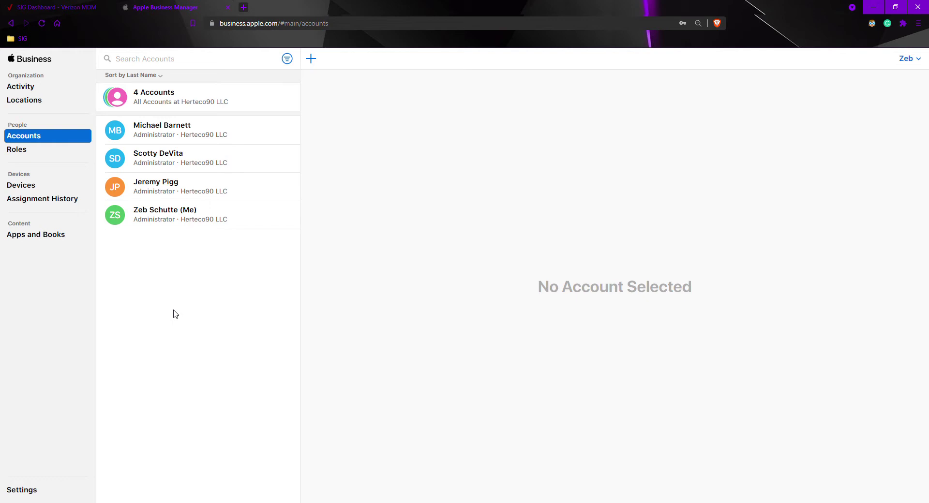
Step: Set up an order of 10 SAP Concur licences assigned to the Herteco90 LLC location in Apple Business Manager
click(55, 237)
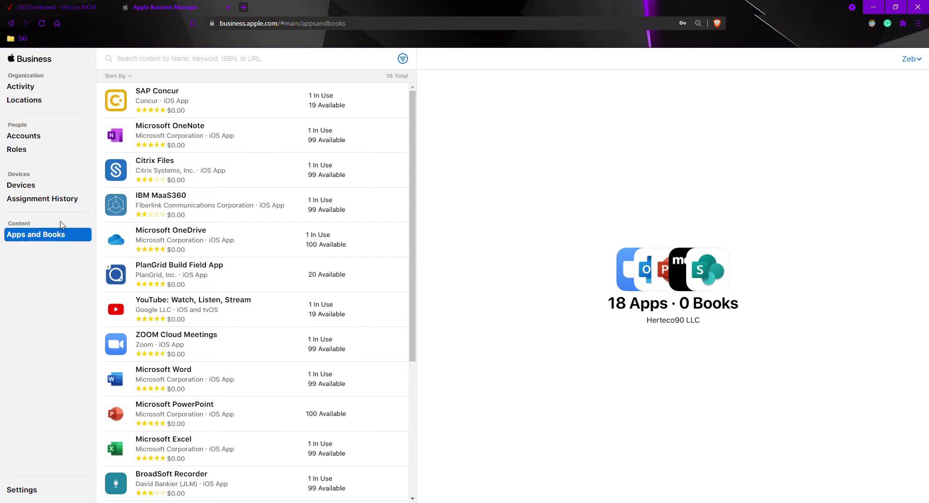
click(213, 108)
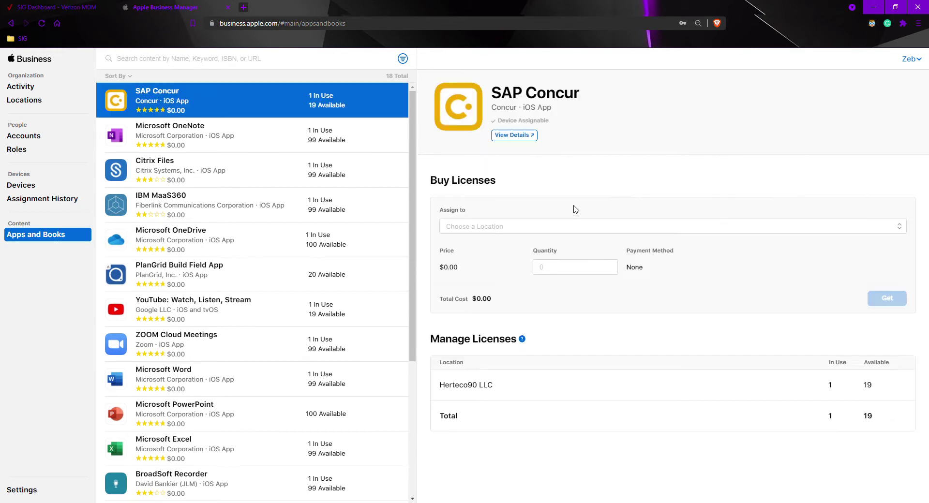
click(460, 227)
click(552, 239)
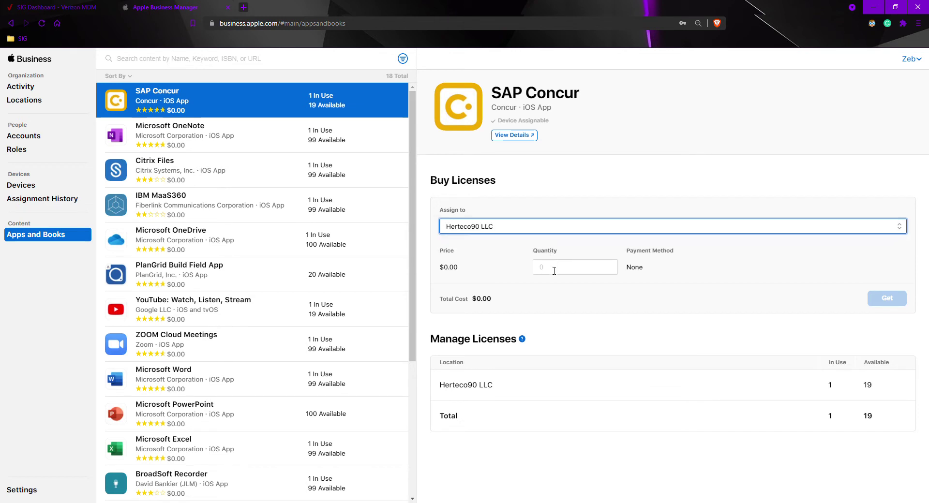
click(555, 271)
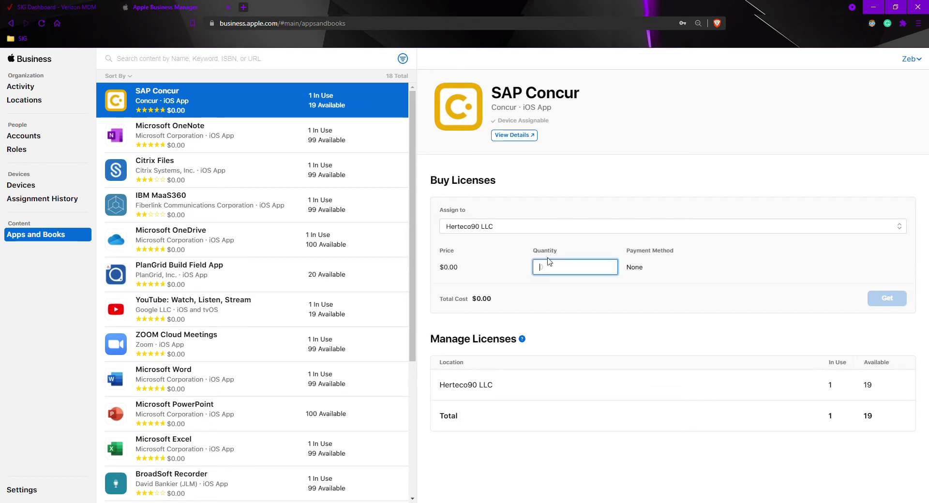
text(10)
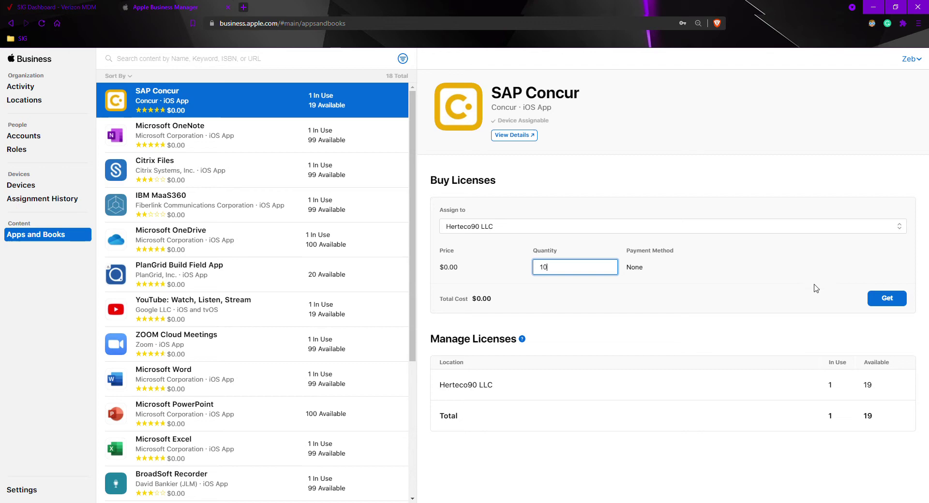
Step: Show Verizon MDM's Apple Purchased Apps and Books list, where SAP Concur has 19 of 20 available
click(61, 6)
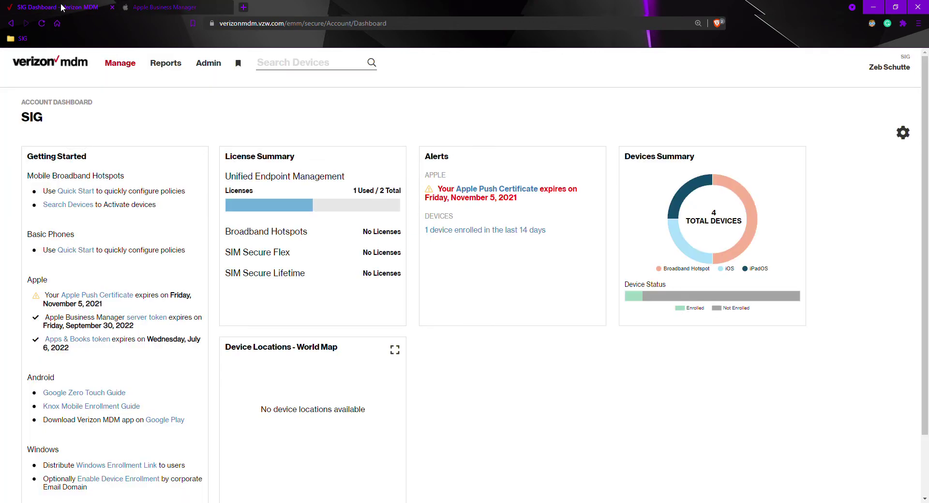
mouse_move(126, 76)
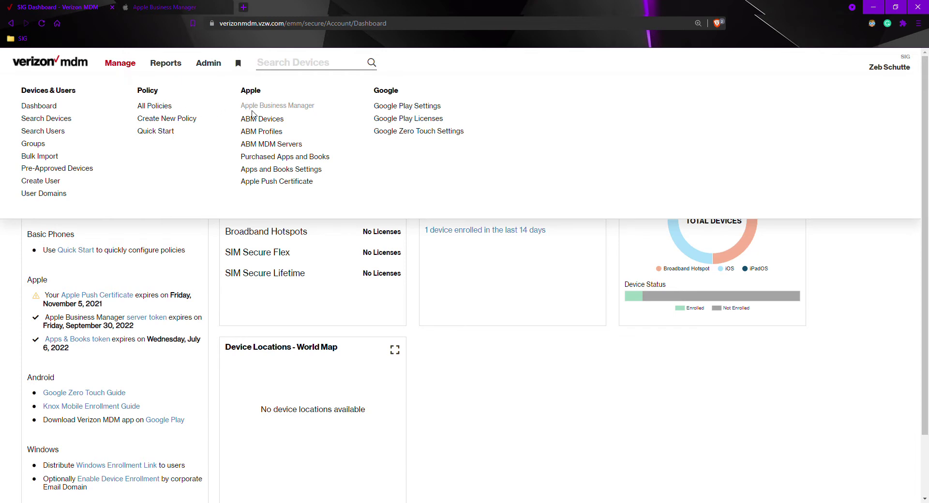
click(309, 160)
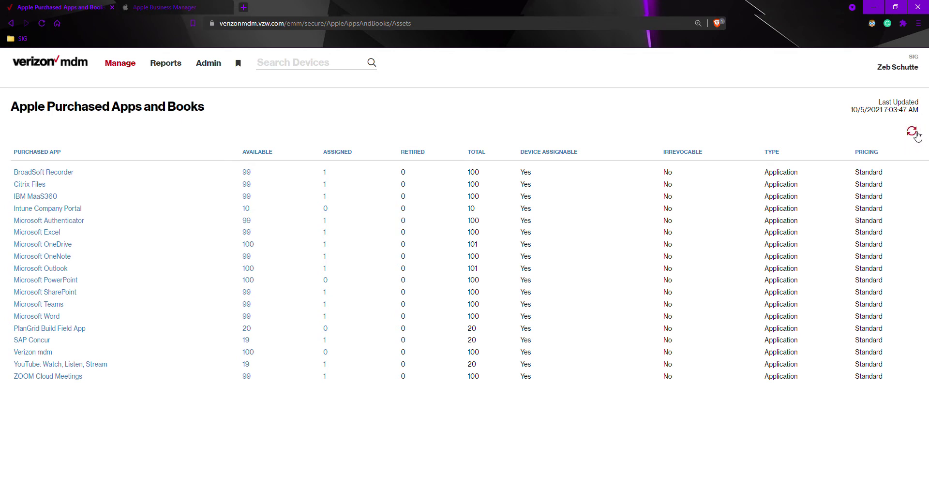
Step: Sync purchased apps from Apple Business Manager and bring up SAP Concur's application page
click(913, 131)
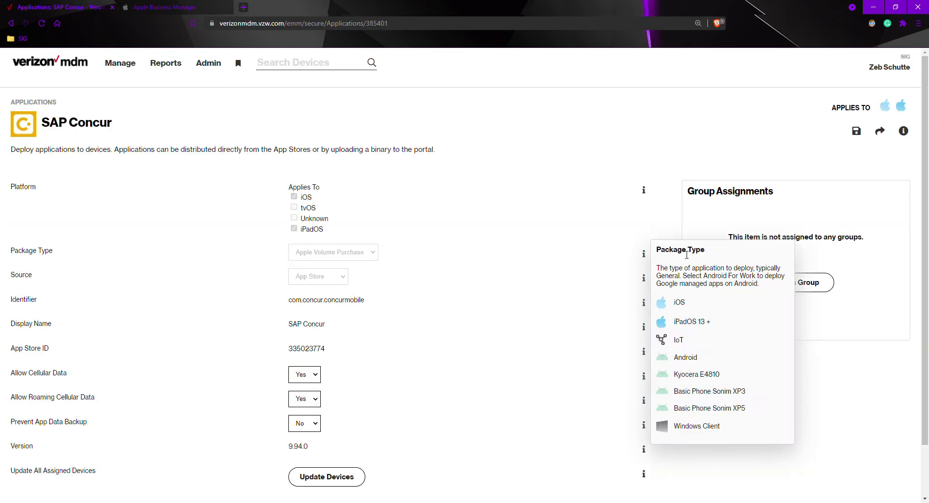
Step: Assign the SAP Concur iOS app, version 9.94.0, to the All Devices & Users group
click(809, 288)
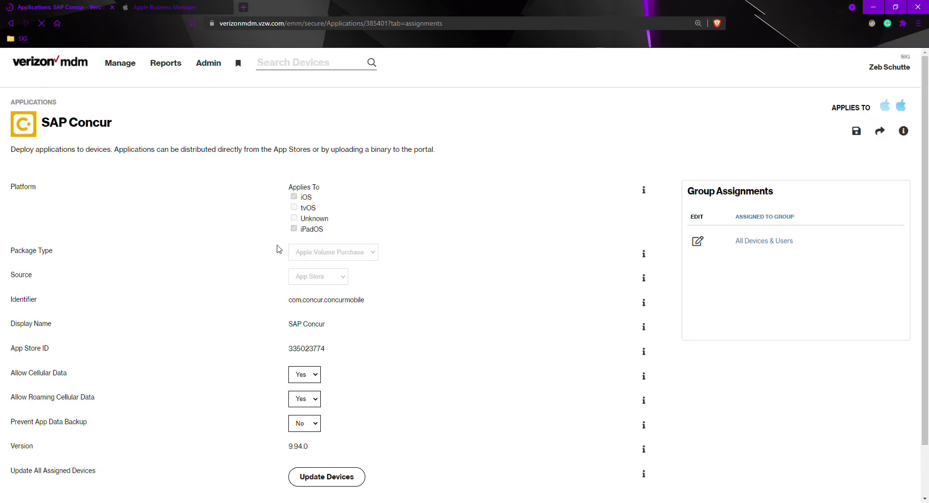
scroll(224, 366, down, 1)
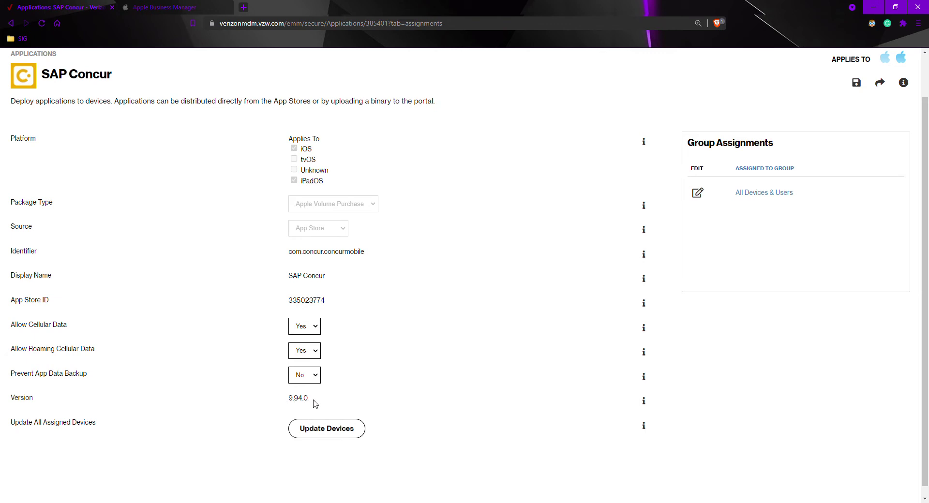
scroll(220, 418, up, 1)
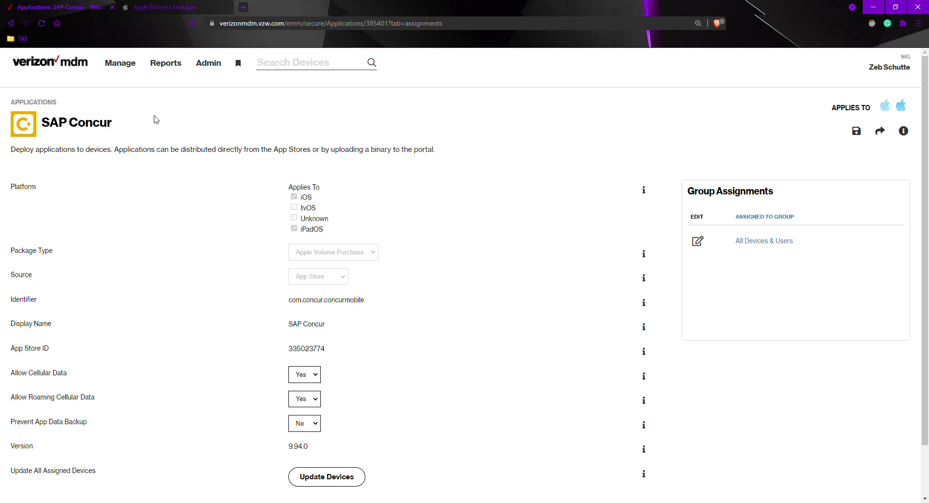
Step: Start a new Applications policy from Manage > Create New Policy
click(124, 69)
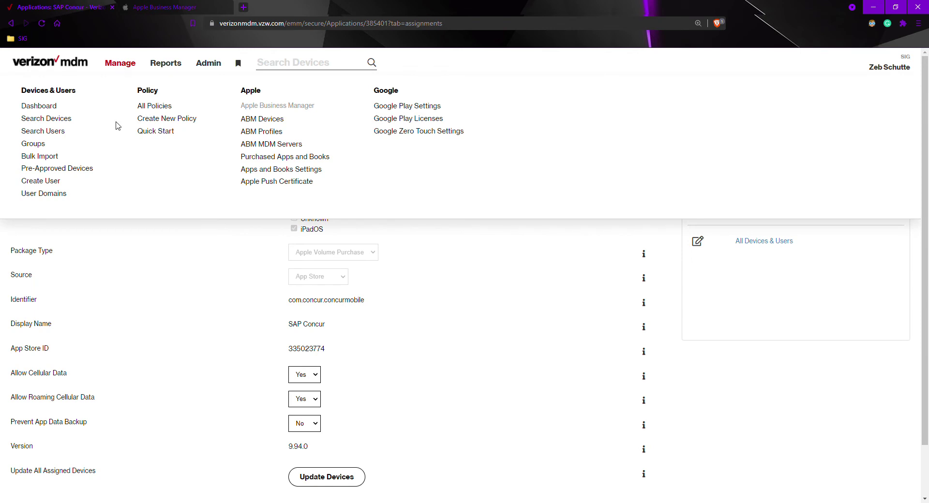
click(151, 121)
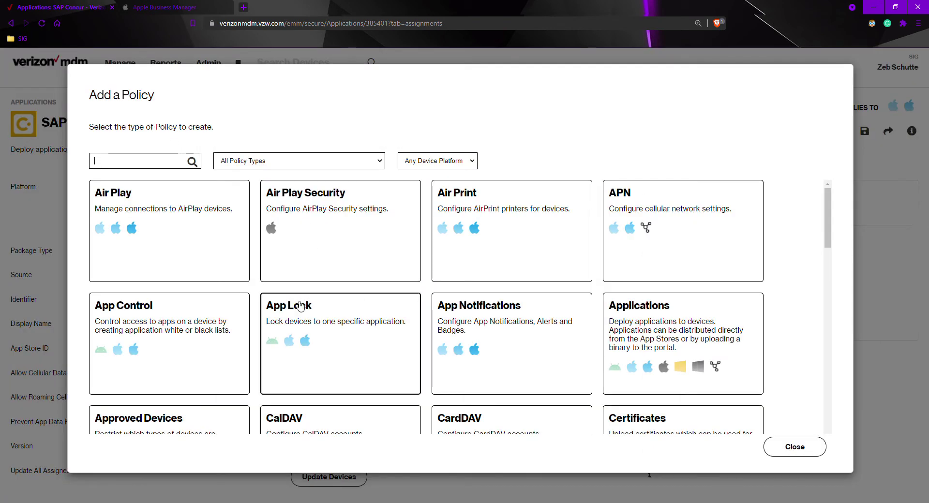
click(717, 349)
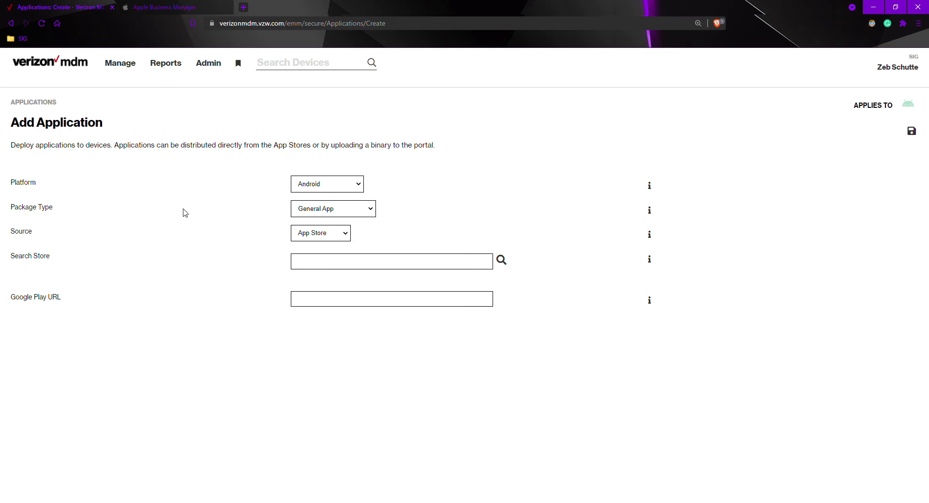
Step: Add SAP Concur (com.concur.breeze) as a Managed Google Play Android app and save it
key(Down)
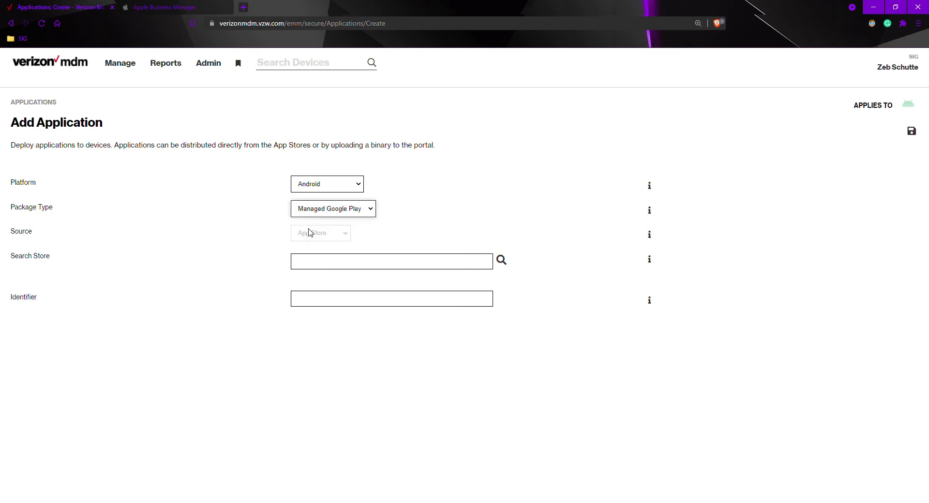
click(317, 263)
text(sap concur)
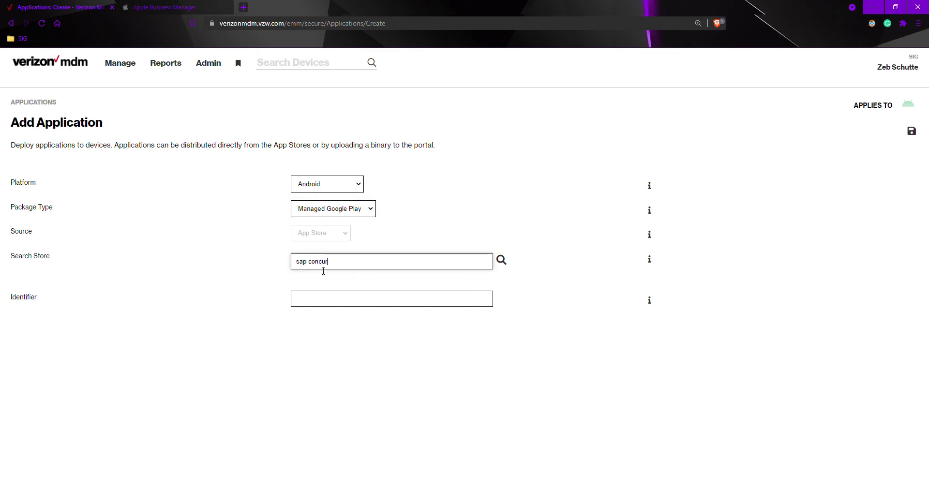
click(508, 264)
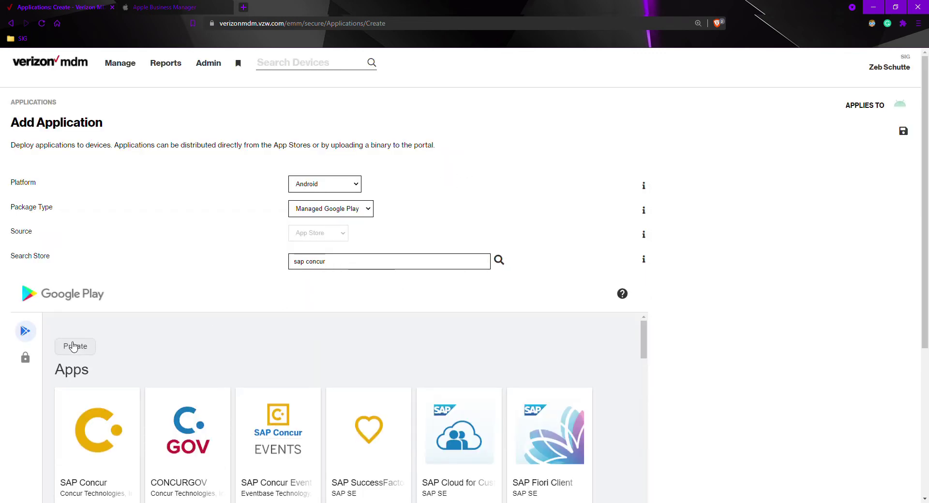
scroll(58, 411, down, 1)
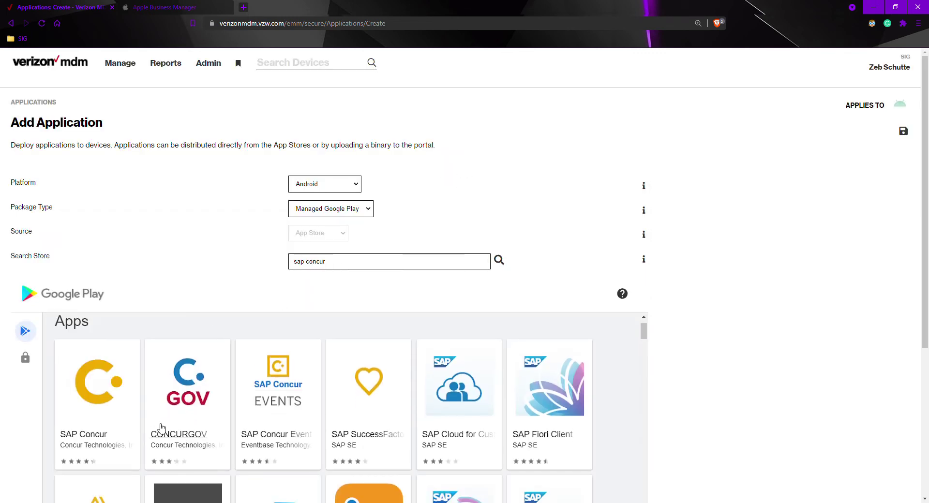
click(114, 387)
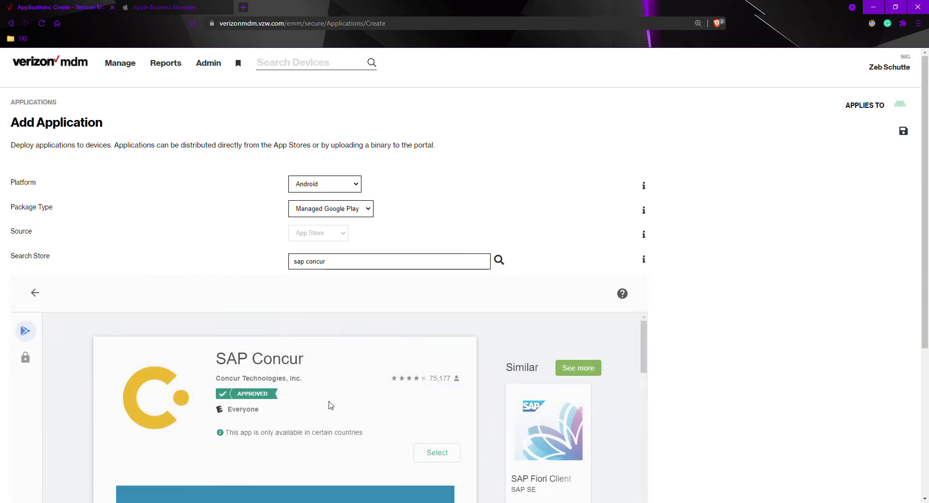
click(442, 454)
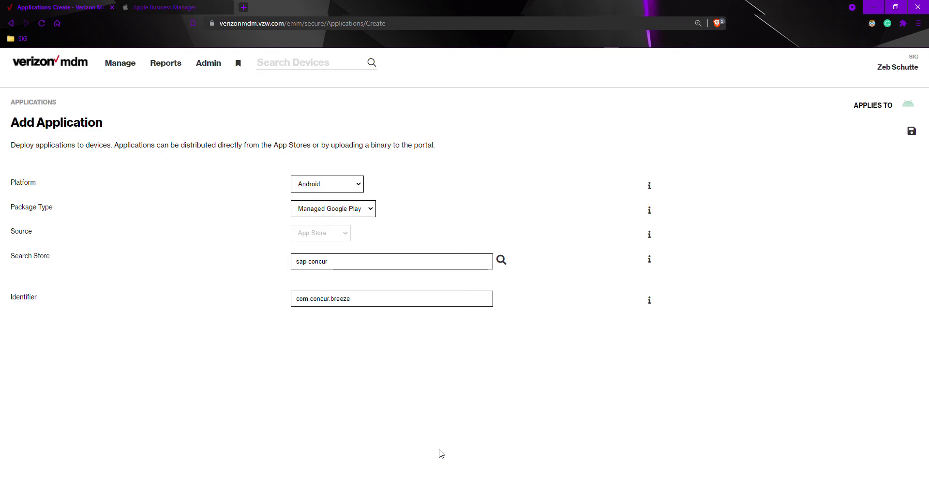
click(913, 133)
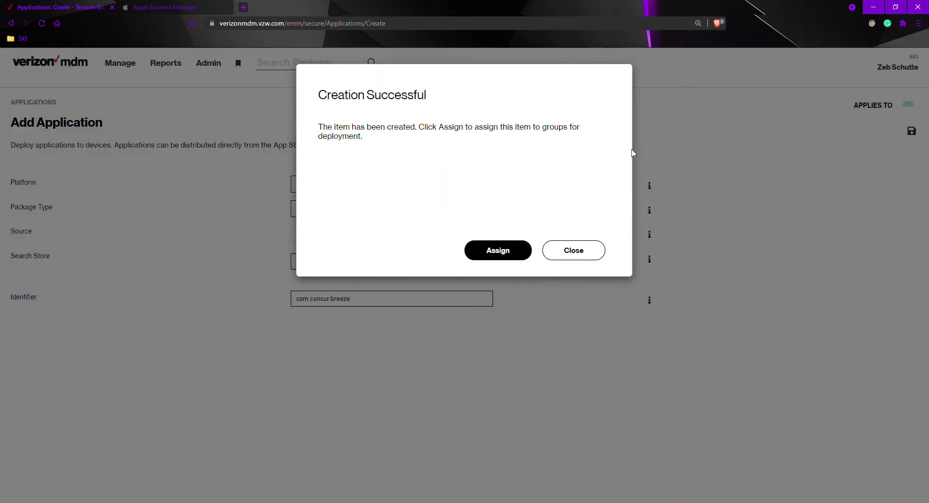
Step: Assign the Android SAP Concur app to All Devices & Users and dismiss the confirmation
click(508, 256)
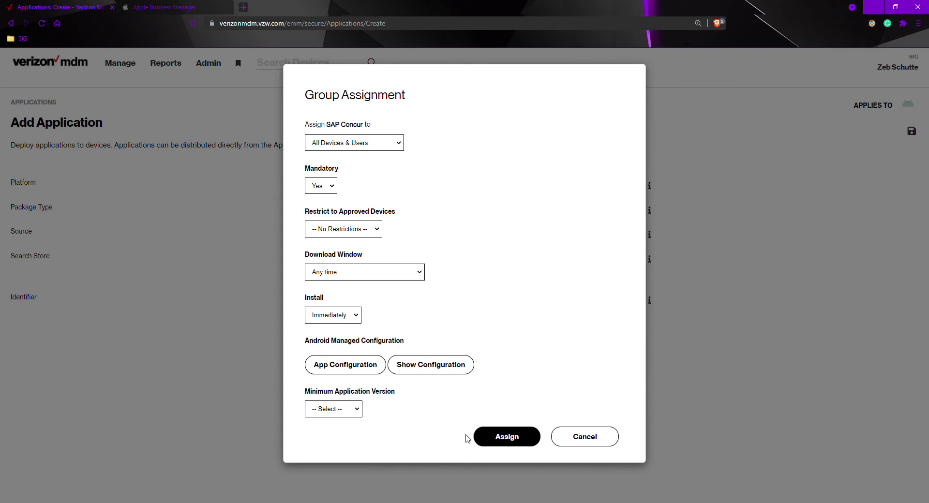
click(525, 442)
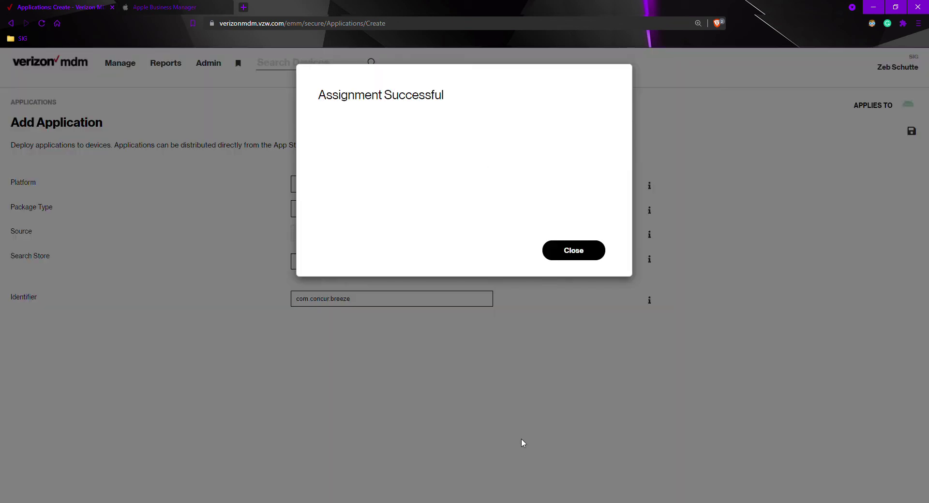
click(581, 260)
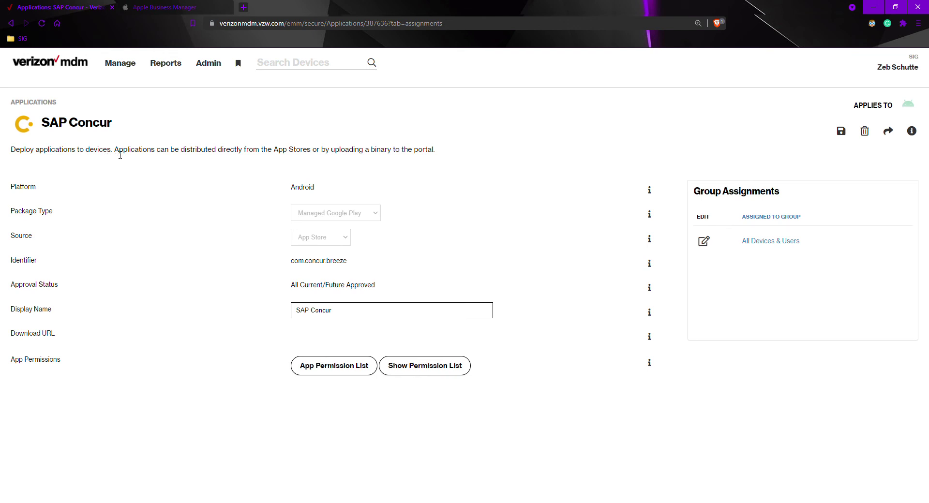
Step: Open the Apple iPad (SIG TEST) device page from Search Devices
mouse_move(132, 70)
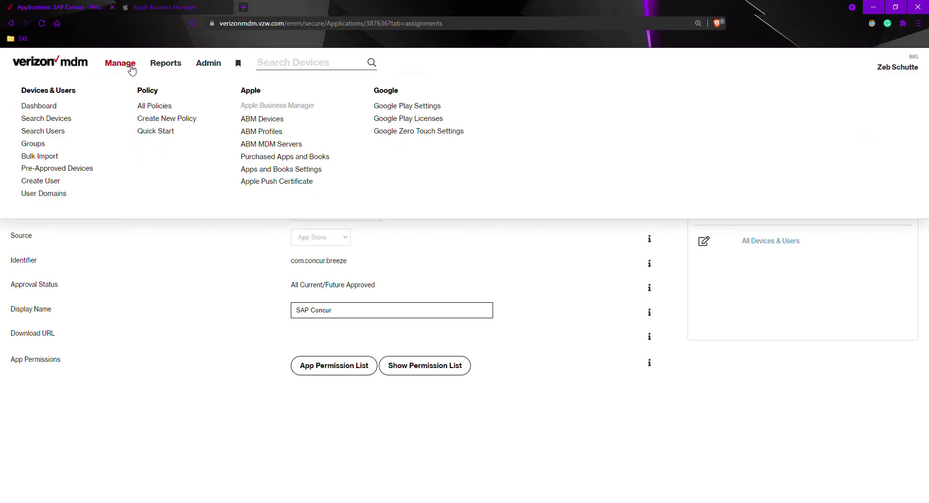
click(69, 120)
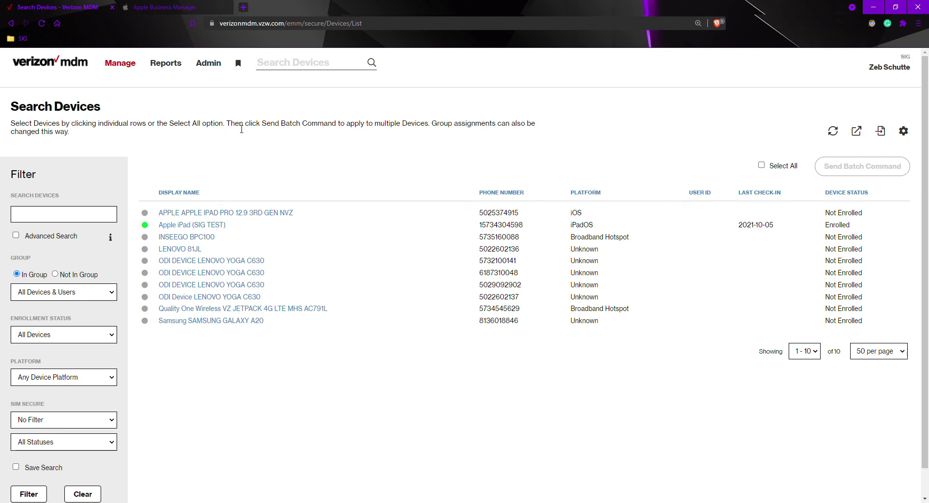
click(185, 226)
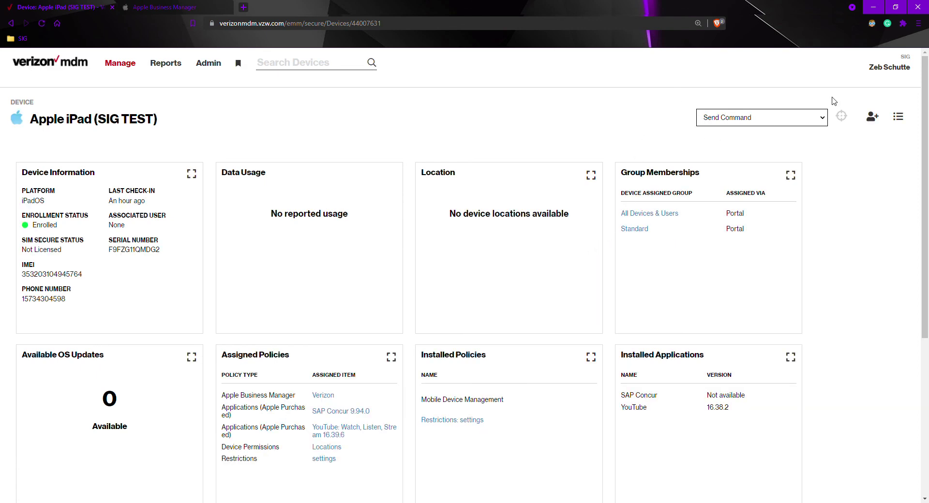
Step: Choose the Check-in command for the Apple iPad (SIG TEST)
click(720, 122)
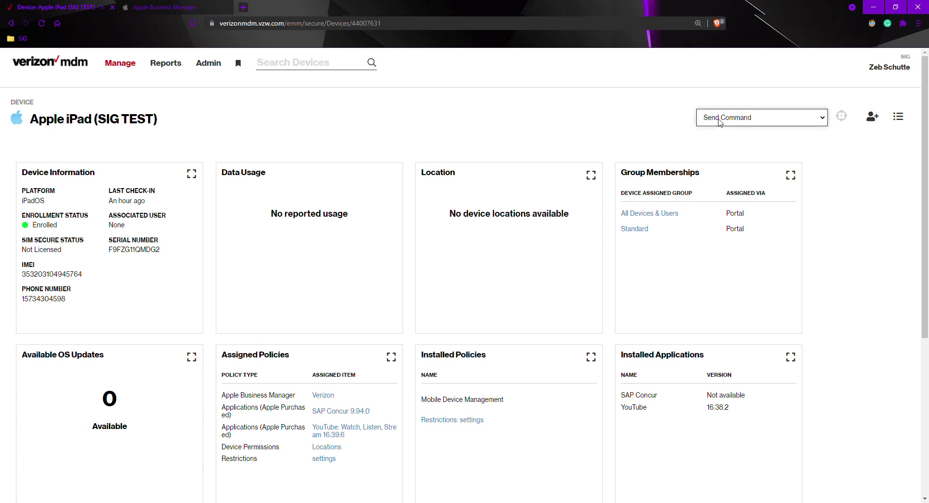
click(720, 156)
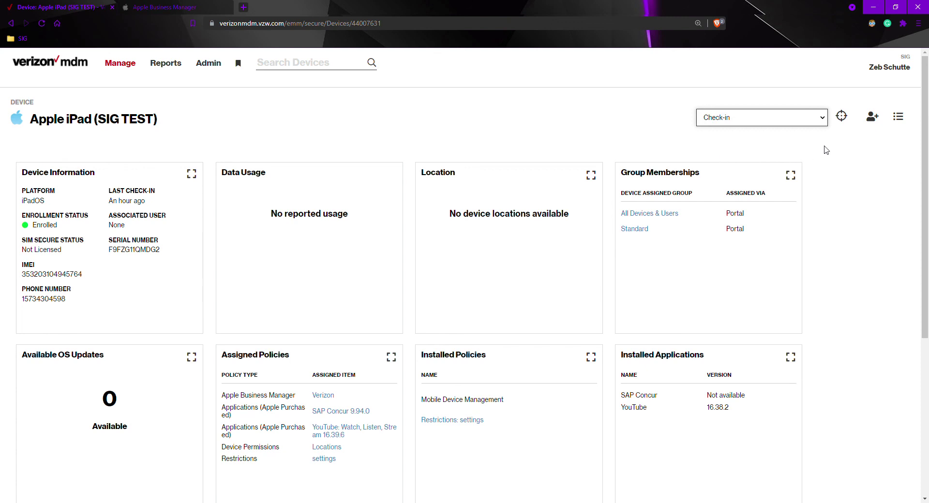